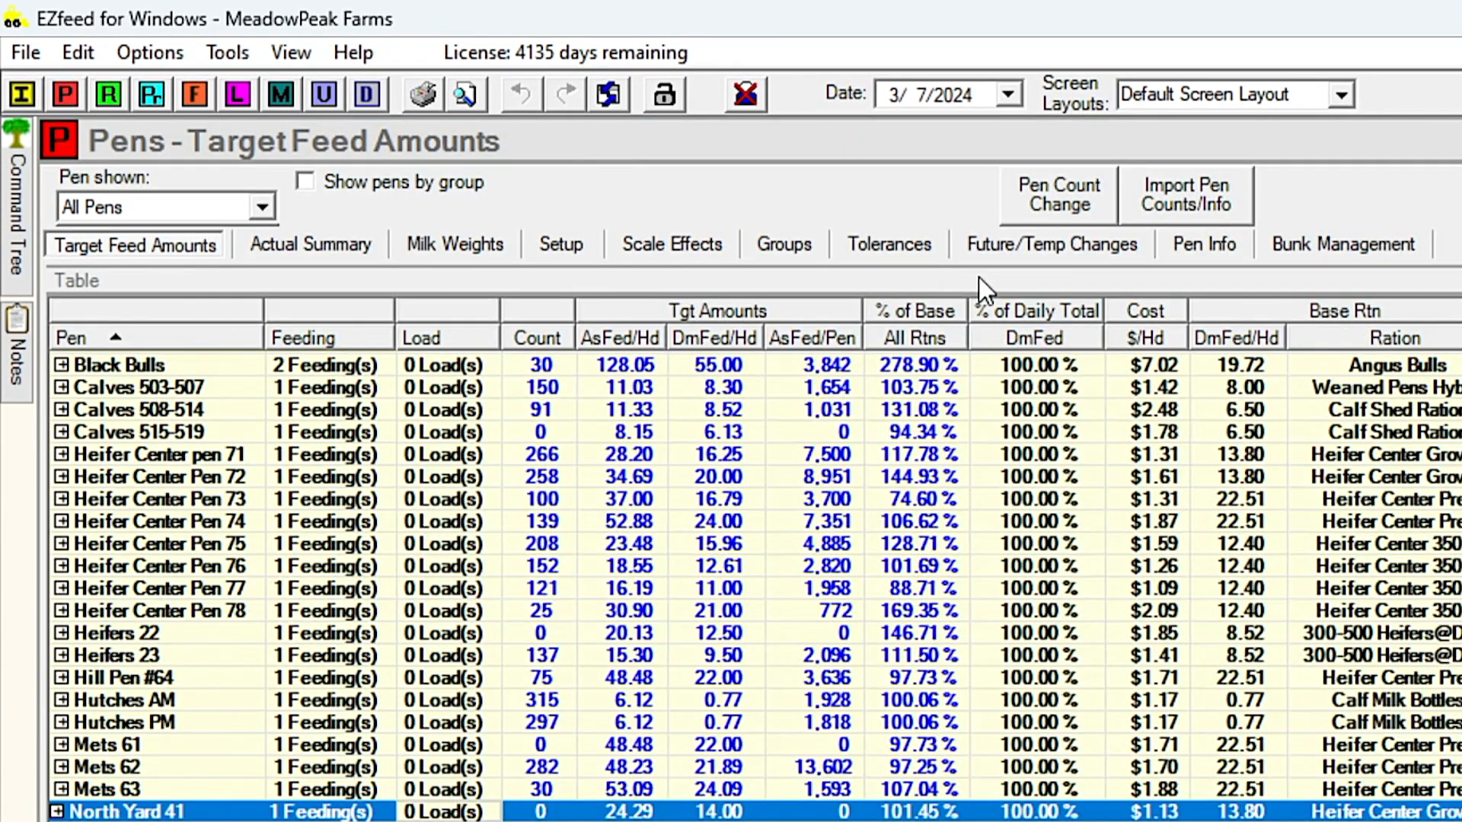
- Start a multi-day milk weight entry for the pens with start date 3/1/2024 and end date 3/3/2024
click(455, 244)
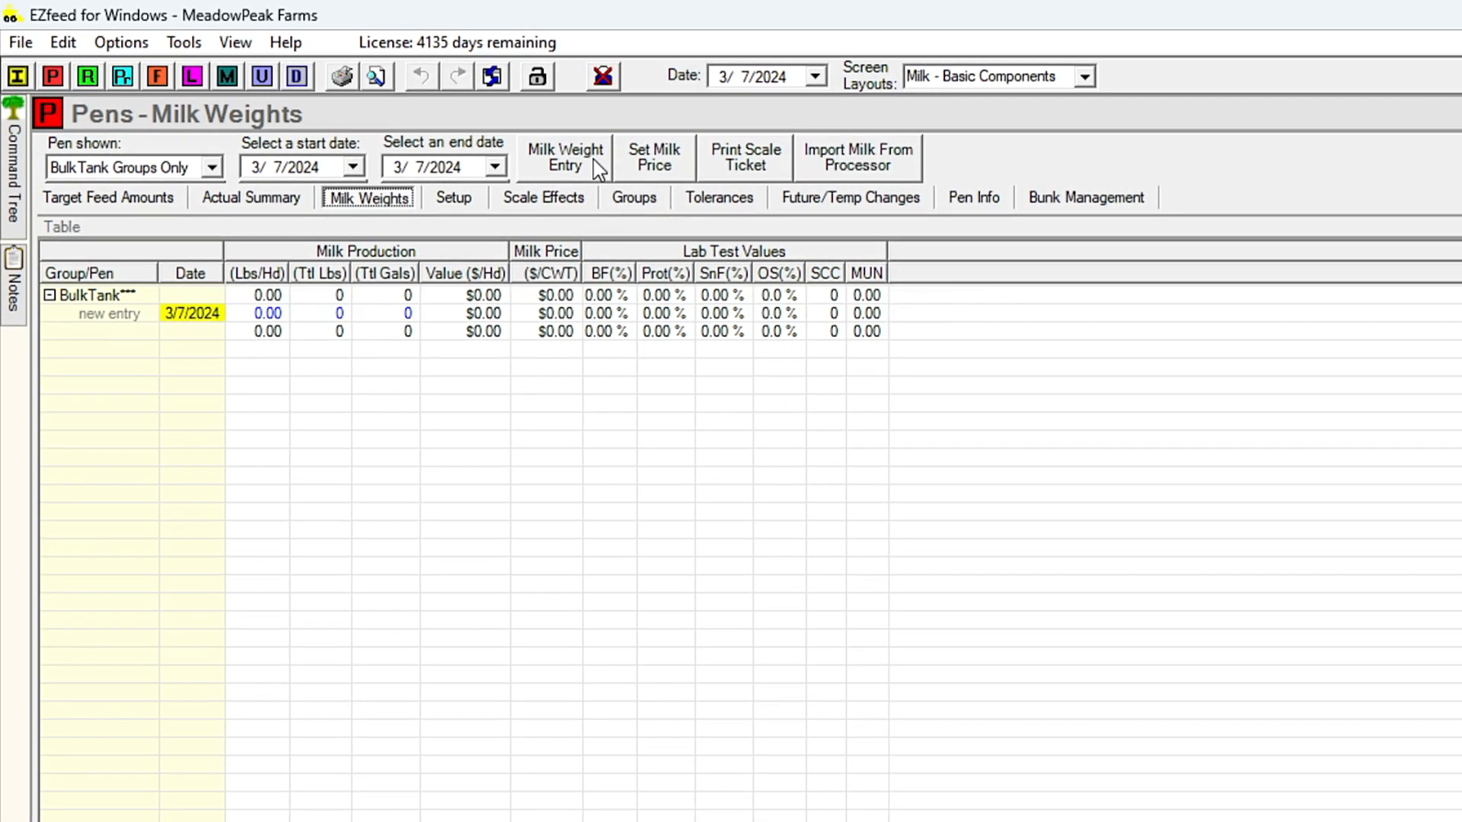
click(597, 166)
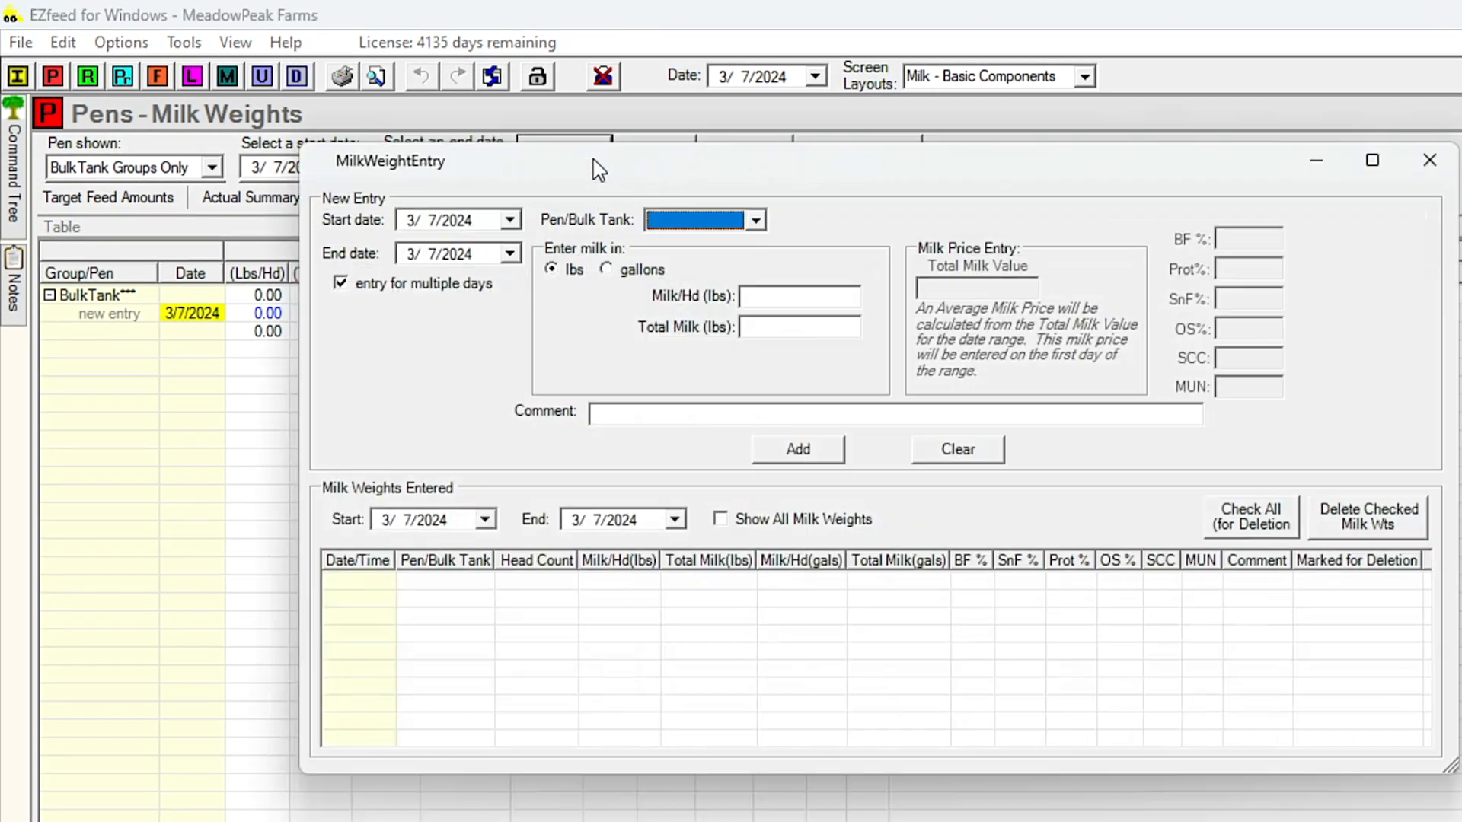
click(500, 214)
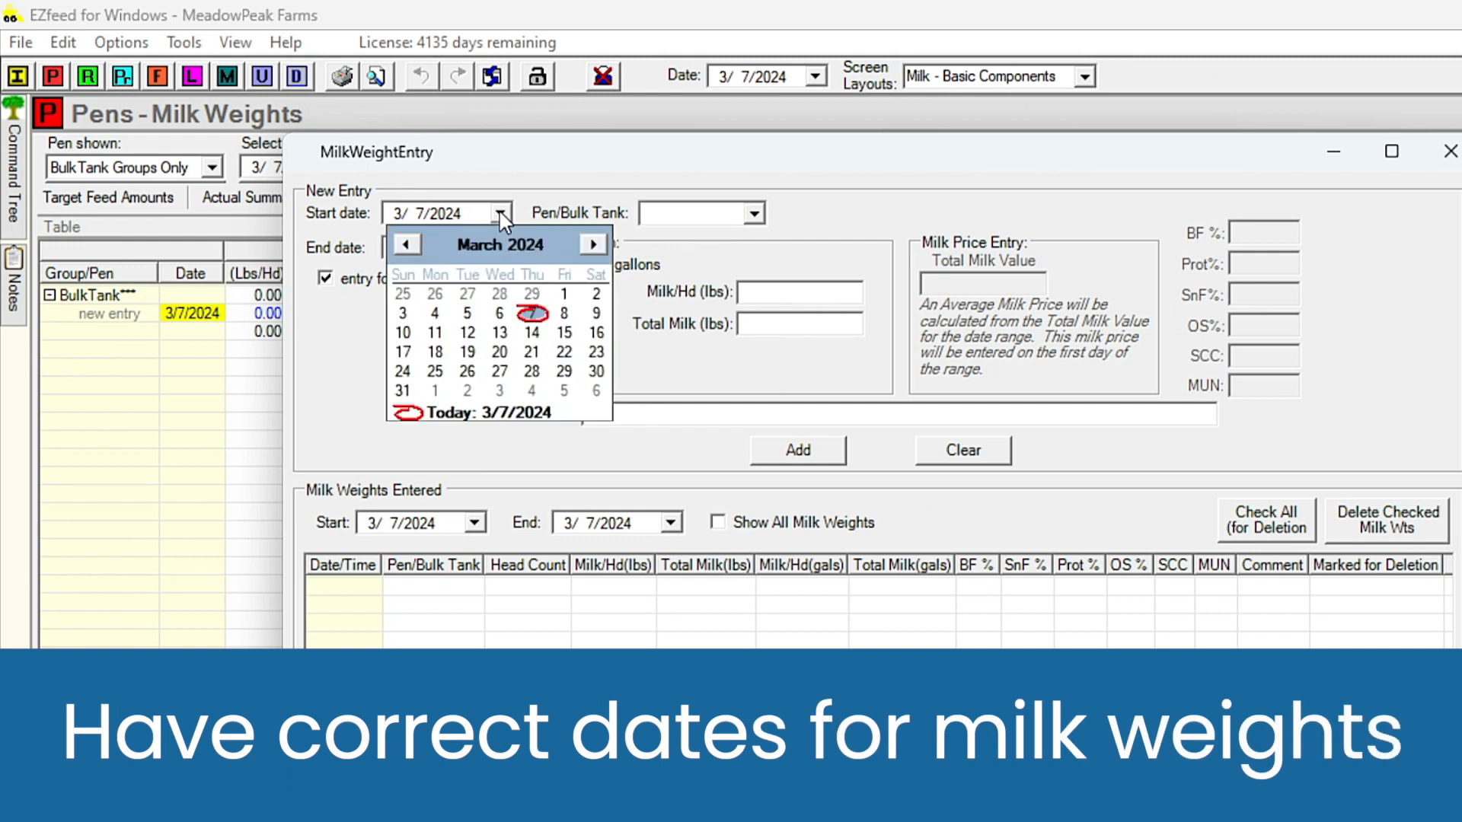
click(563, 295)
click(500, 248)
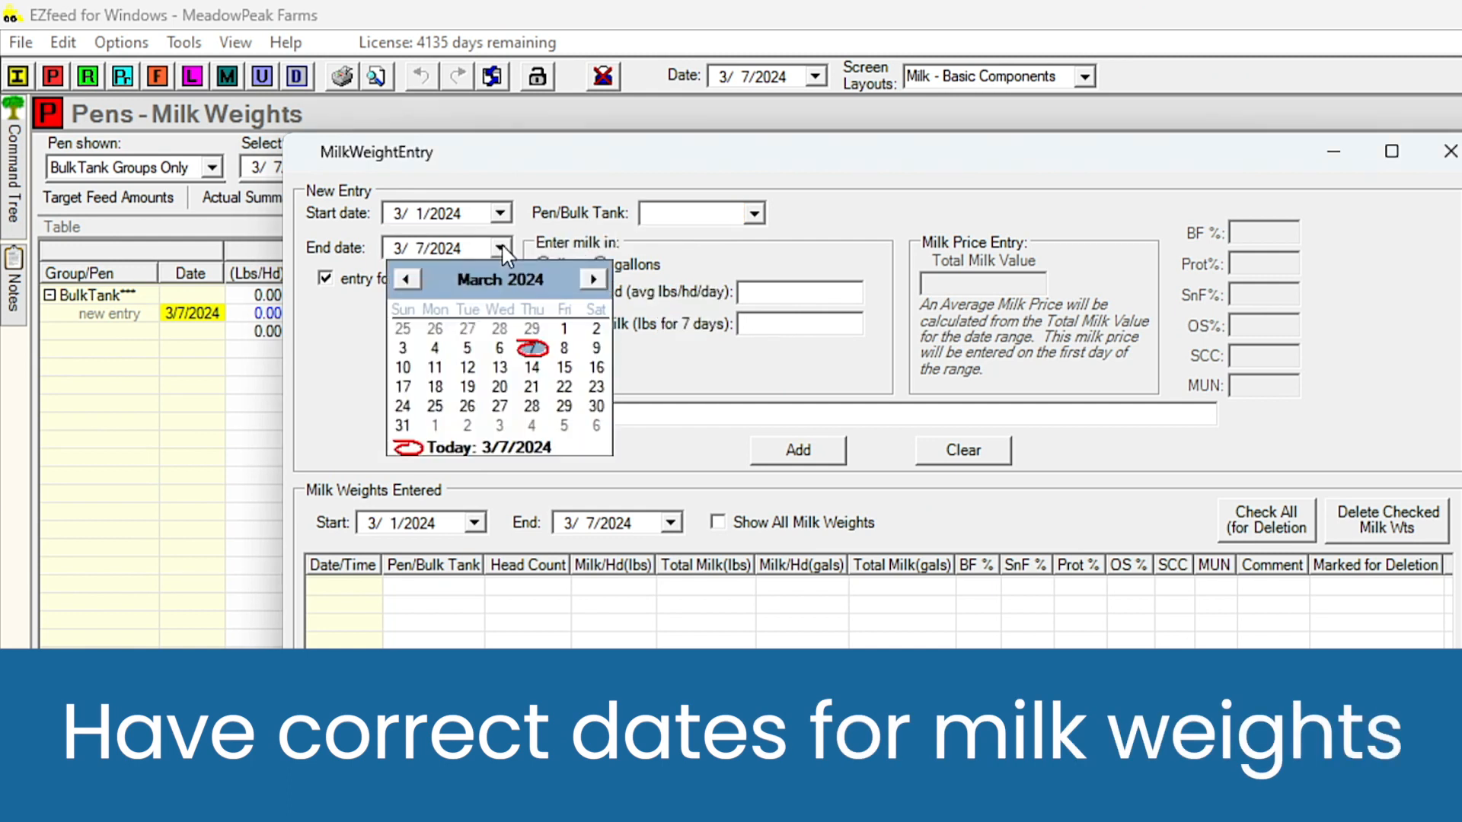
click(403, 350)
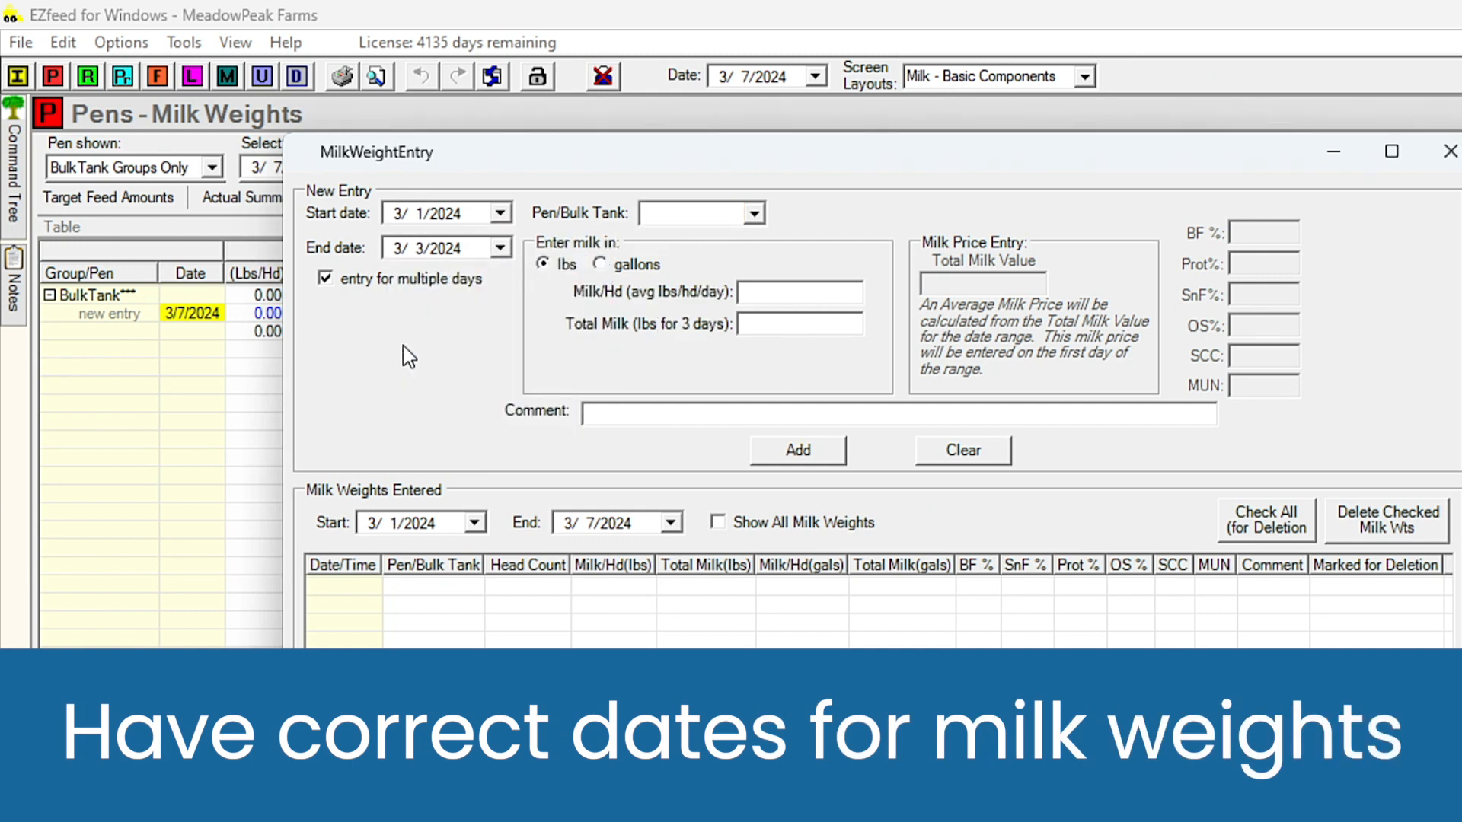
- Choose BulkTank for the milk weight entry and set the average milk per head to 84 lbs per day
click(754, 213)
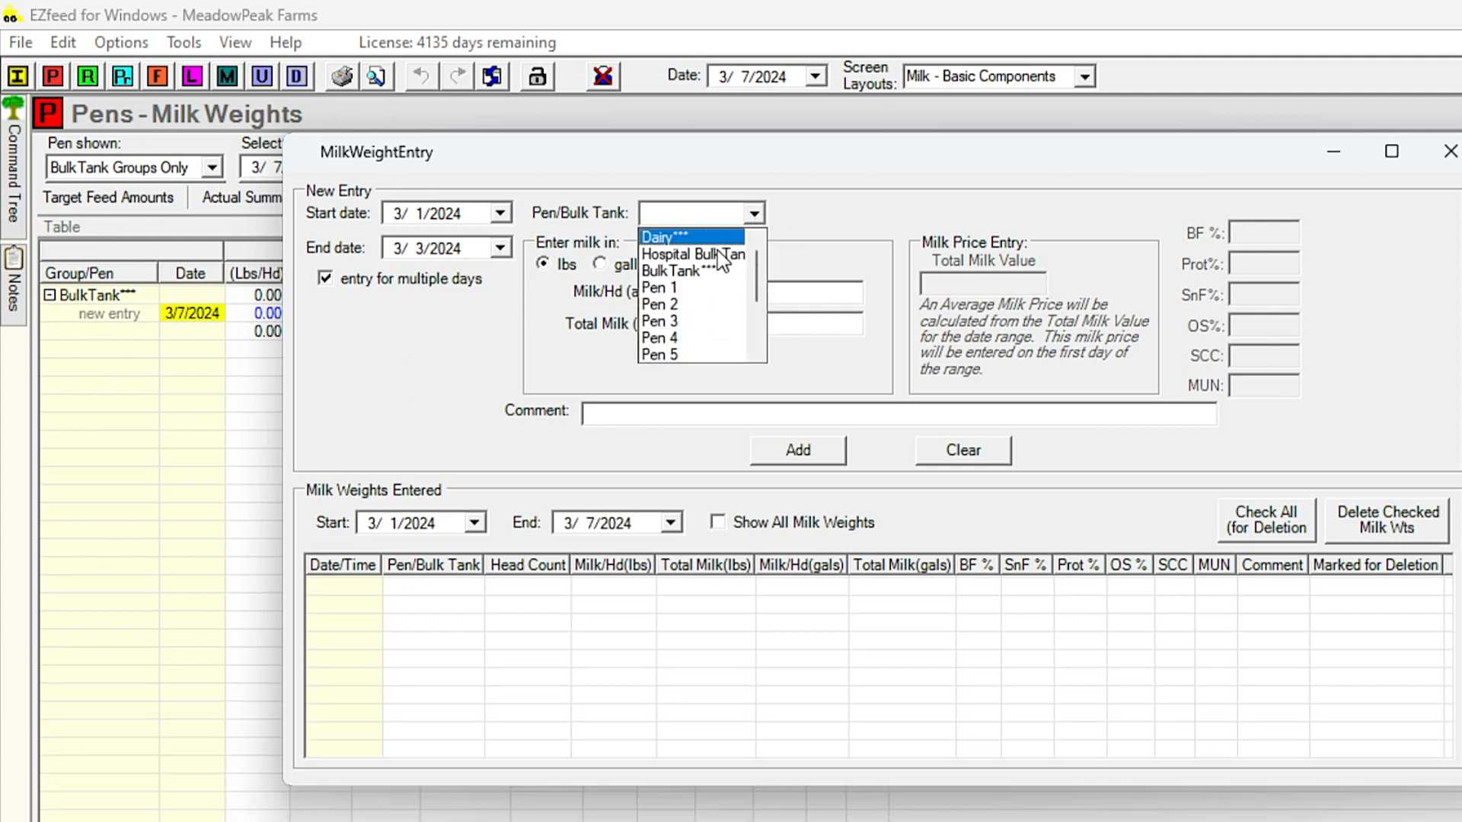
click(695, 272)
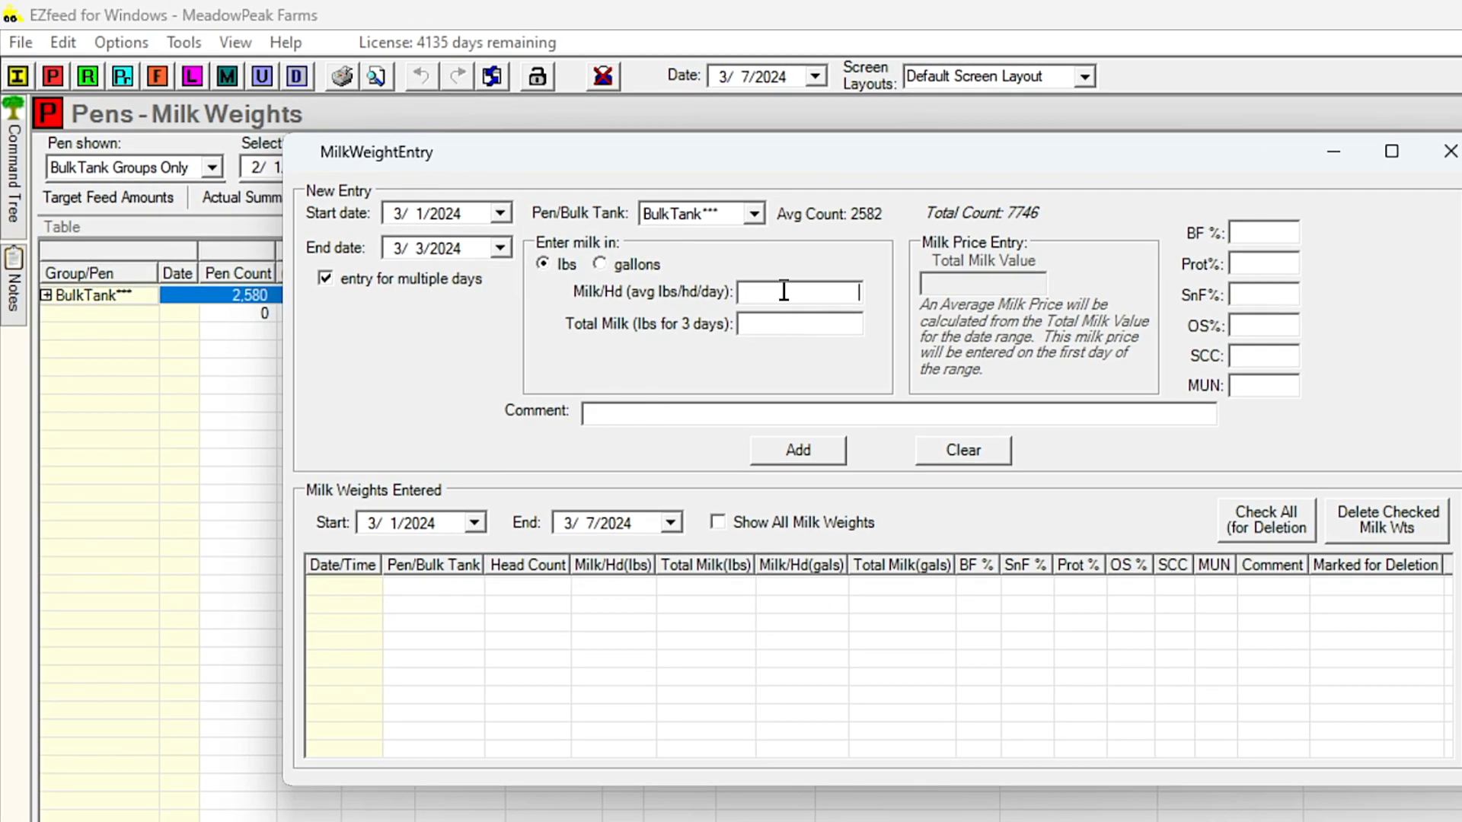
text(84)
key(Tab)
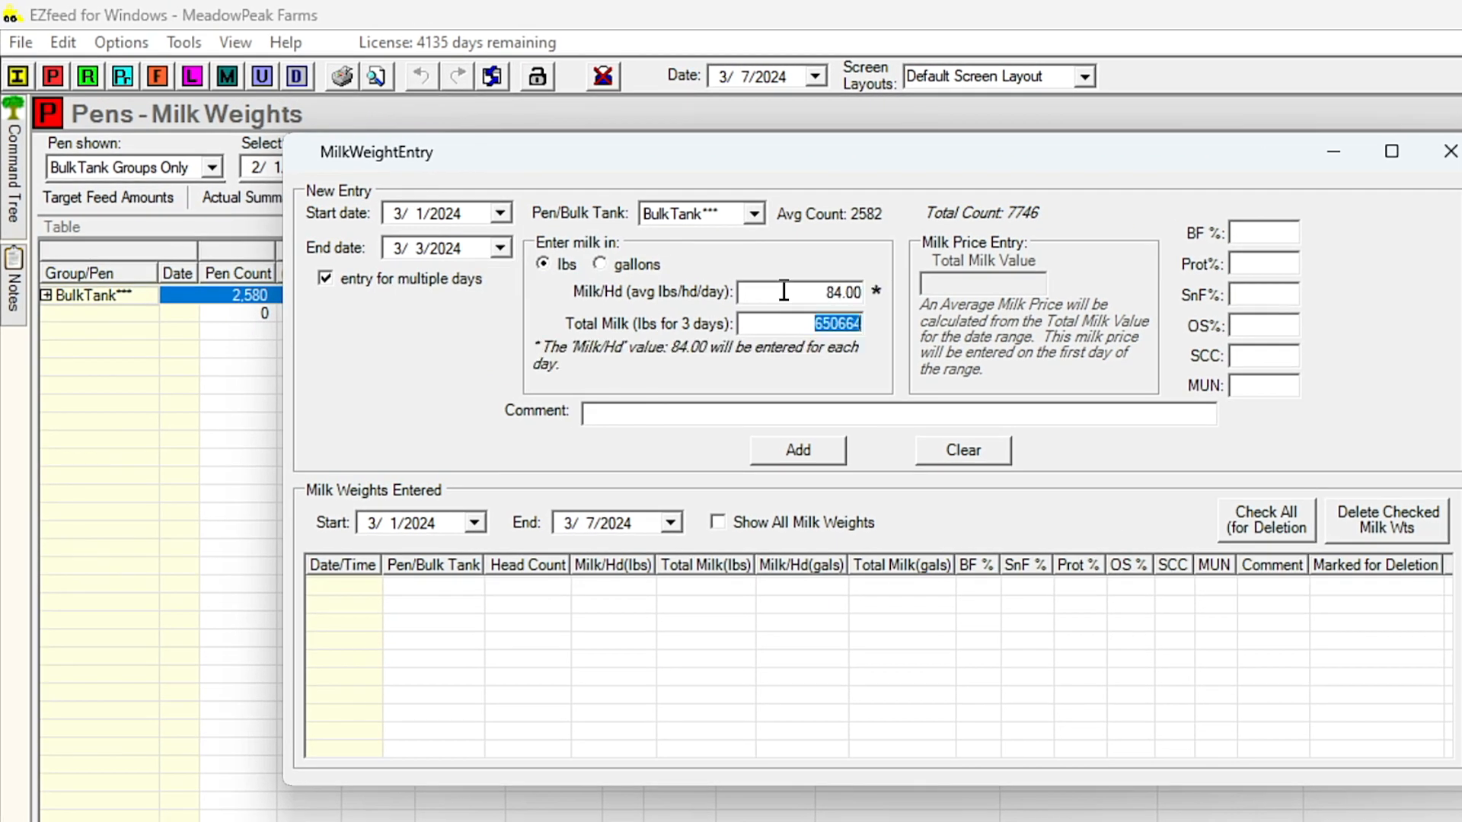
- Enter lab values BF 4%, protein 3.2%, OS 5.8%, SCC 125000 and MUN 10.4, add the milk weights and close the entry window
click(1255, 233)
text(4)
key(Tab)
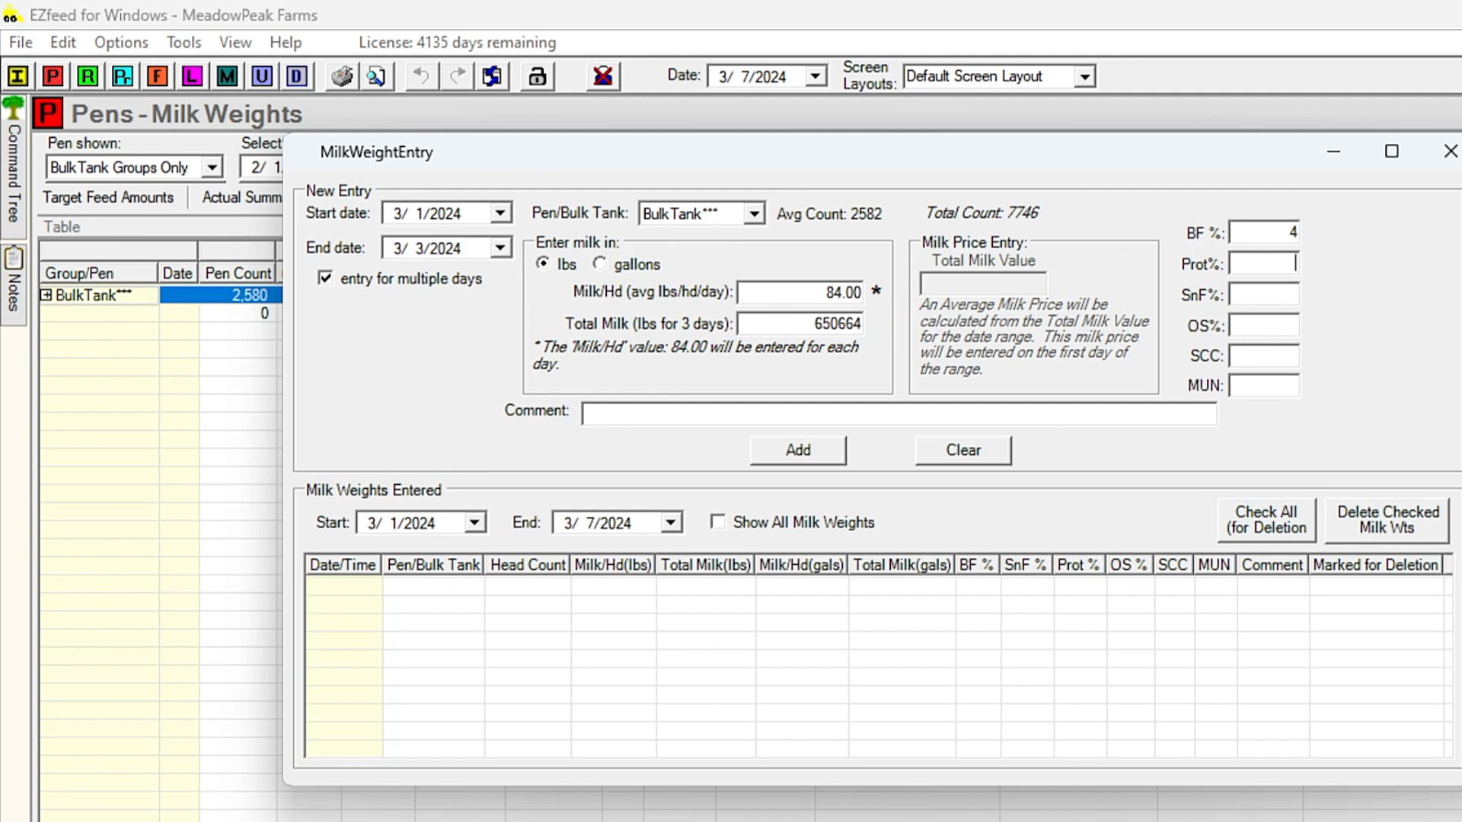
text(3.2)
key(Tab)
text(5.8125000)
key(Tab)
text(10.4)
click(812, 451)
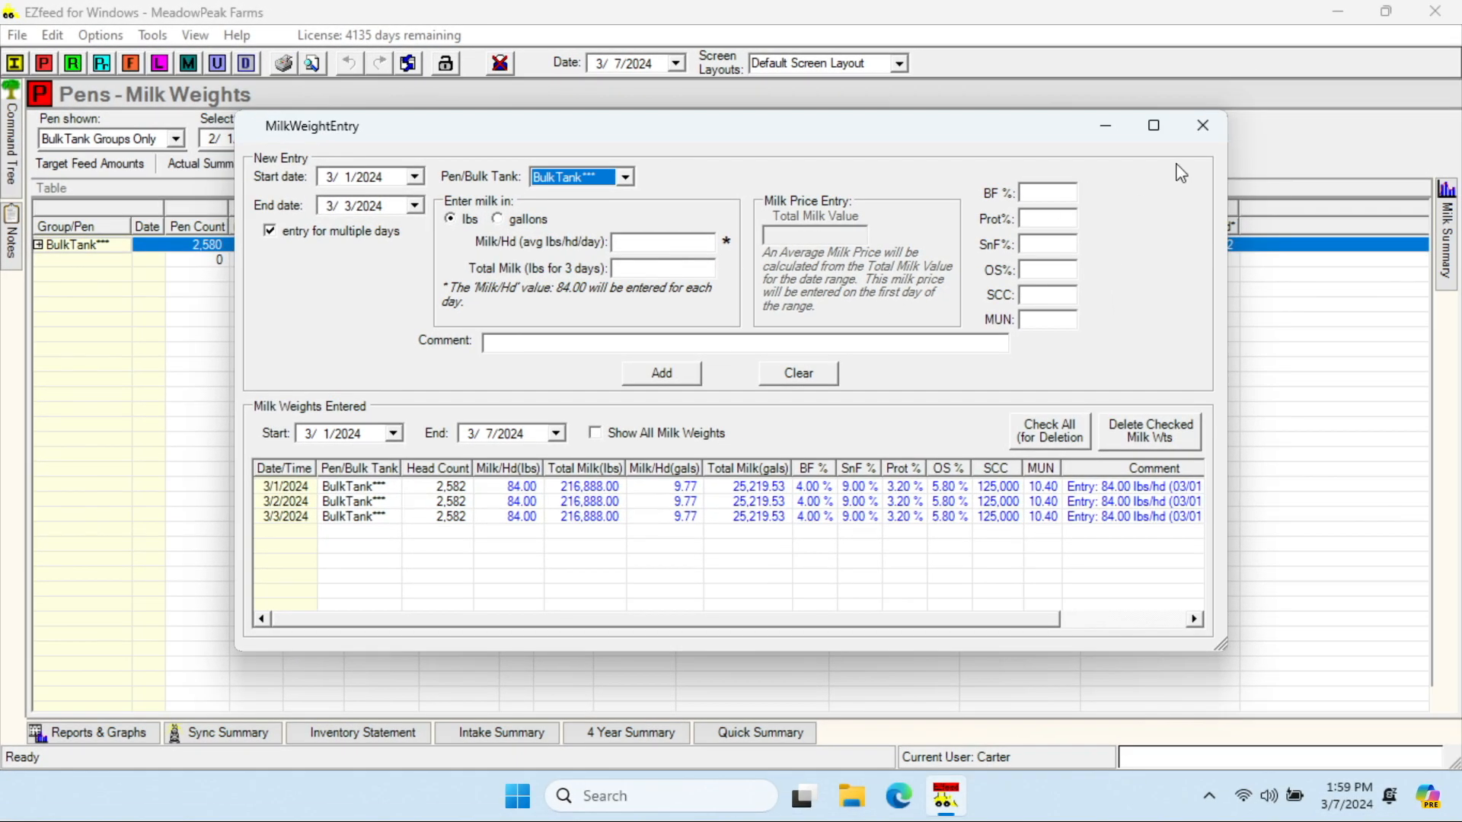
click(1203, 125)
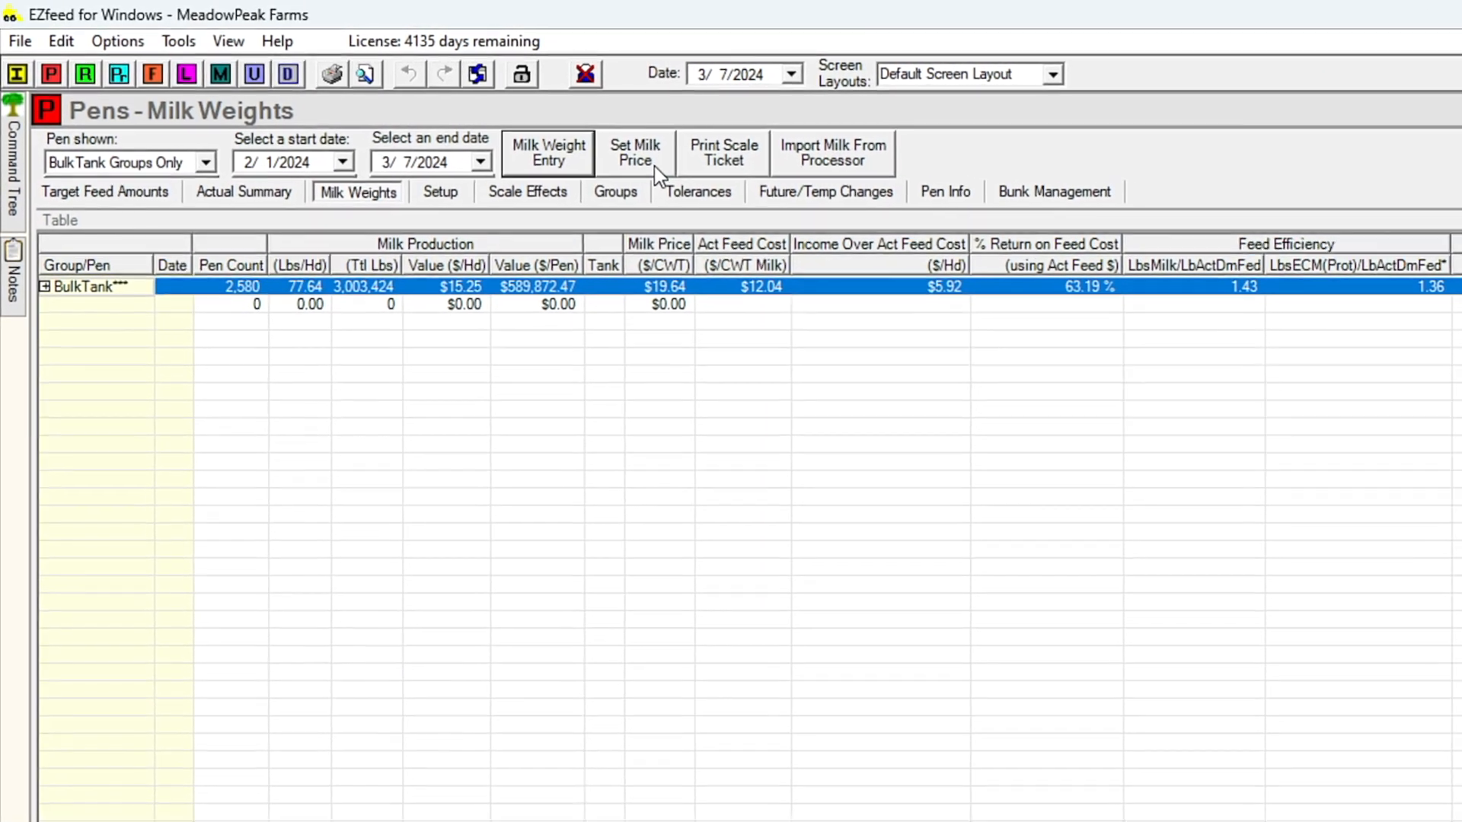
- Create a new BulkTank milk price of $19.50 per CWT dated 3/1/2024
click(655, 166)
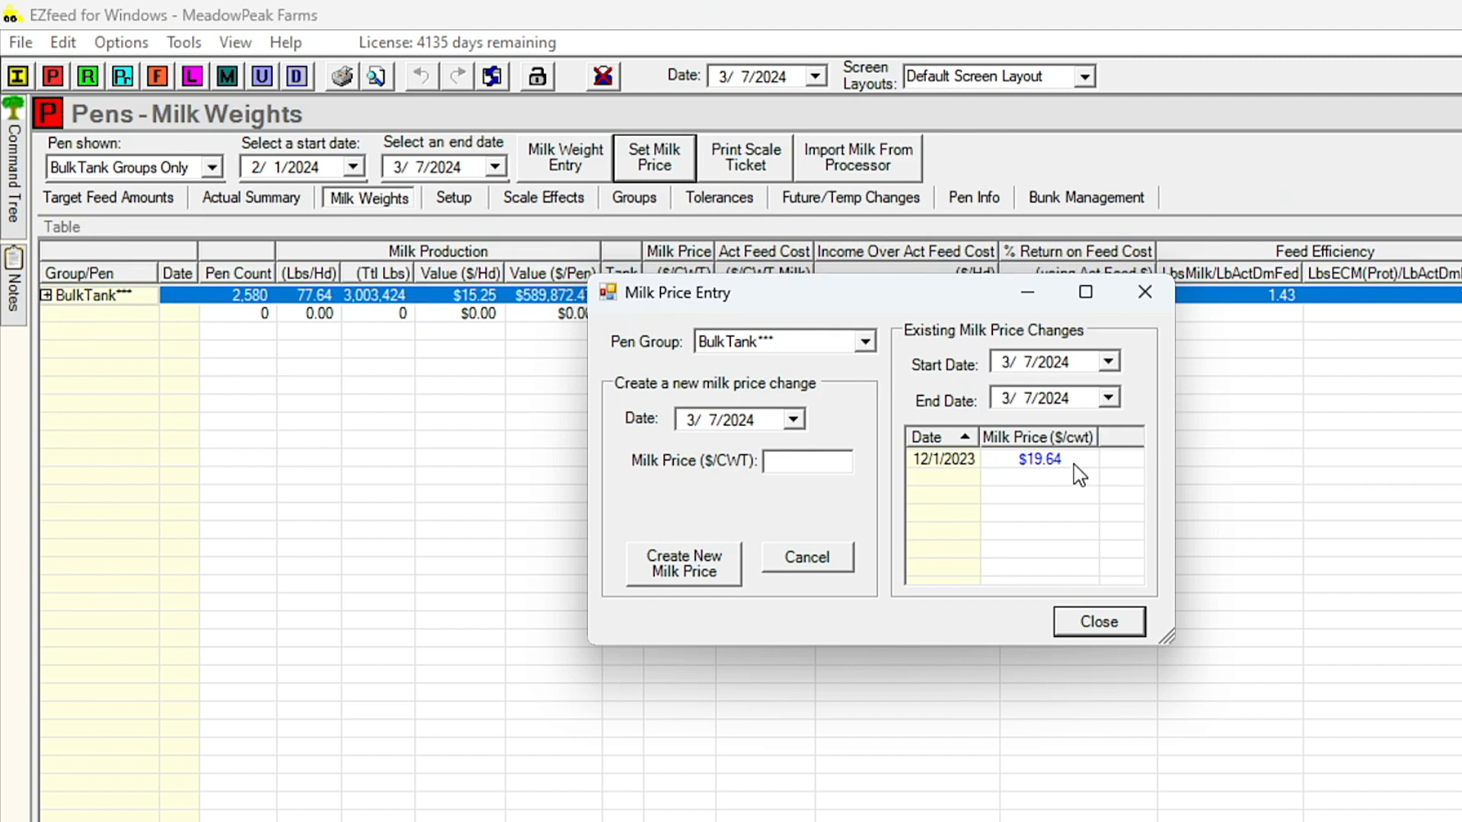
click(794, 419)
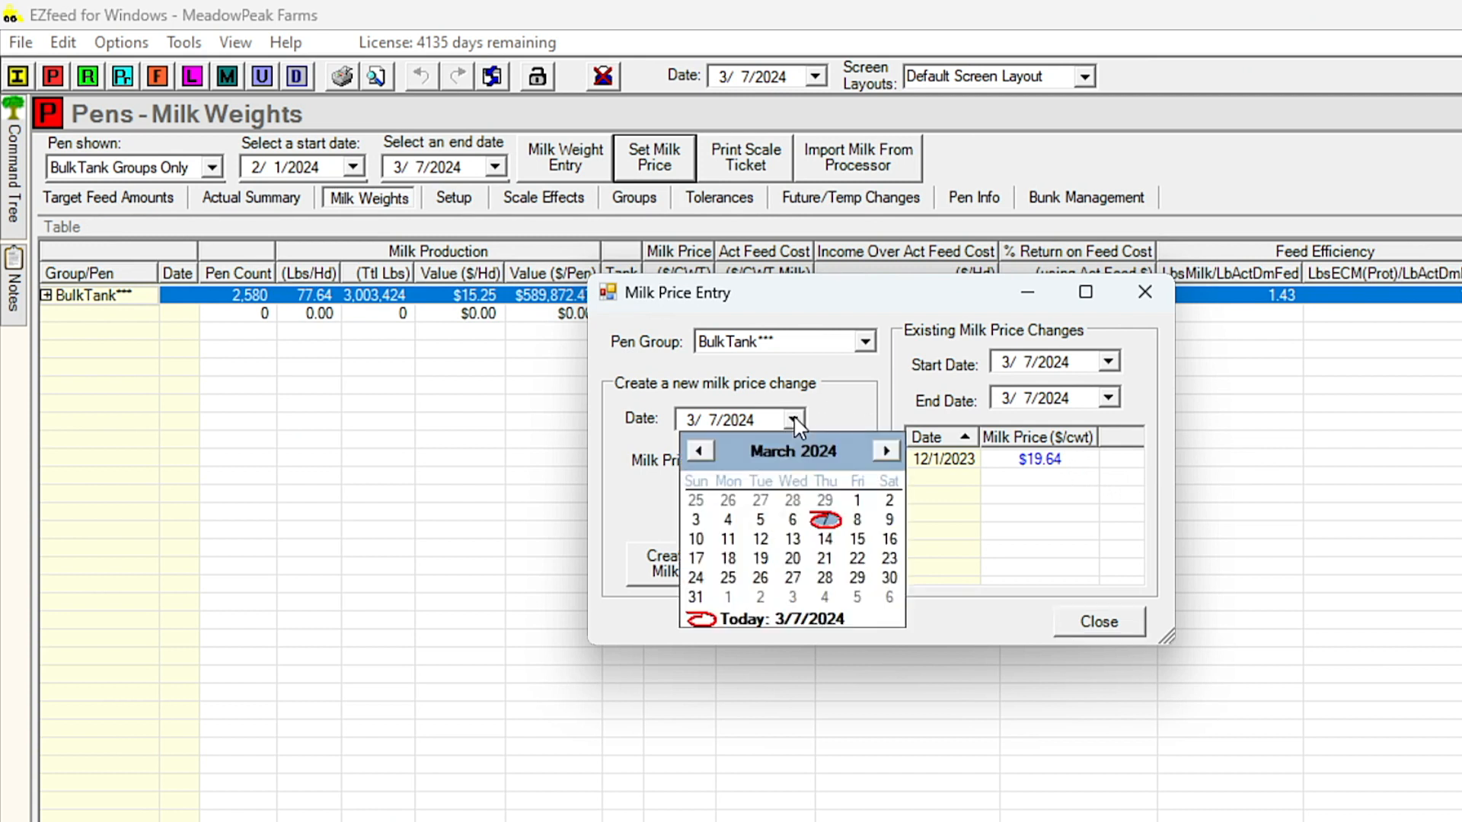
click(856, 500)
click(793, 461)
text(19.50)
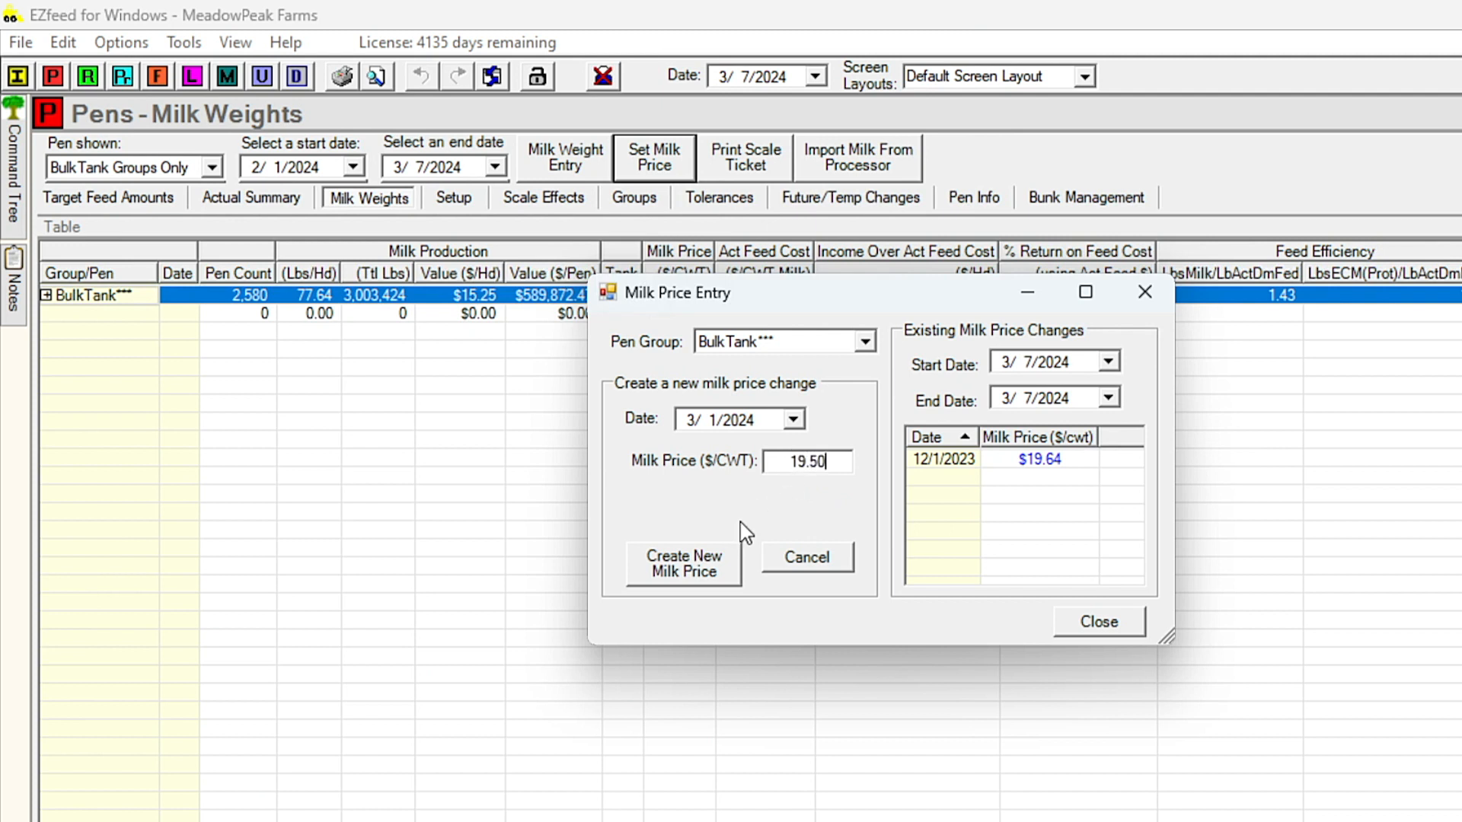
click(702, 565)
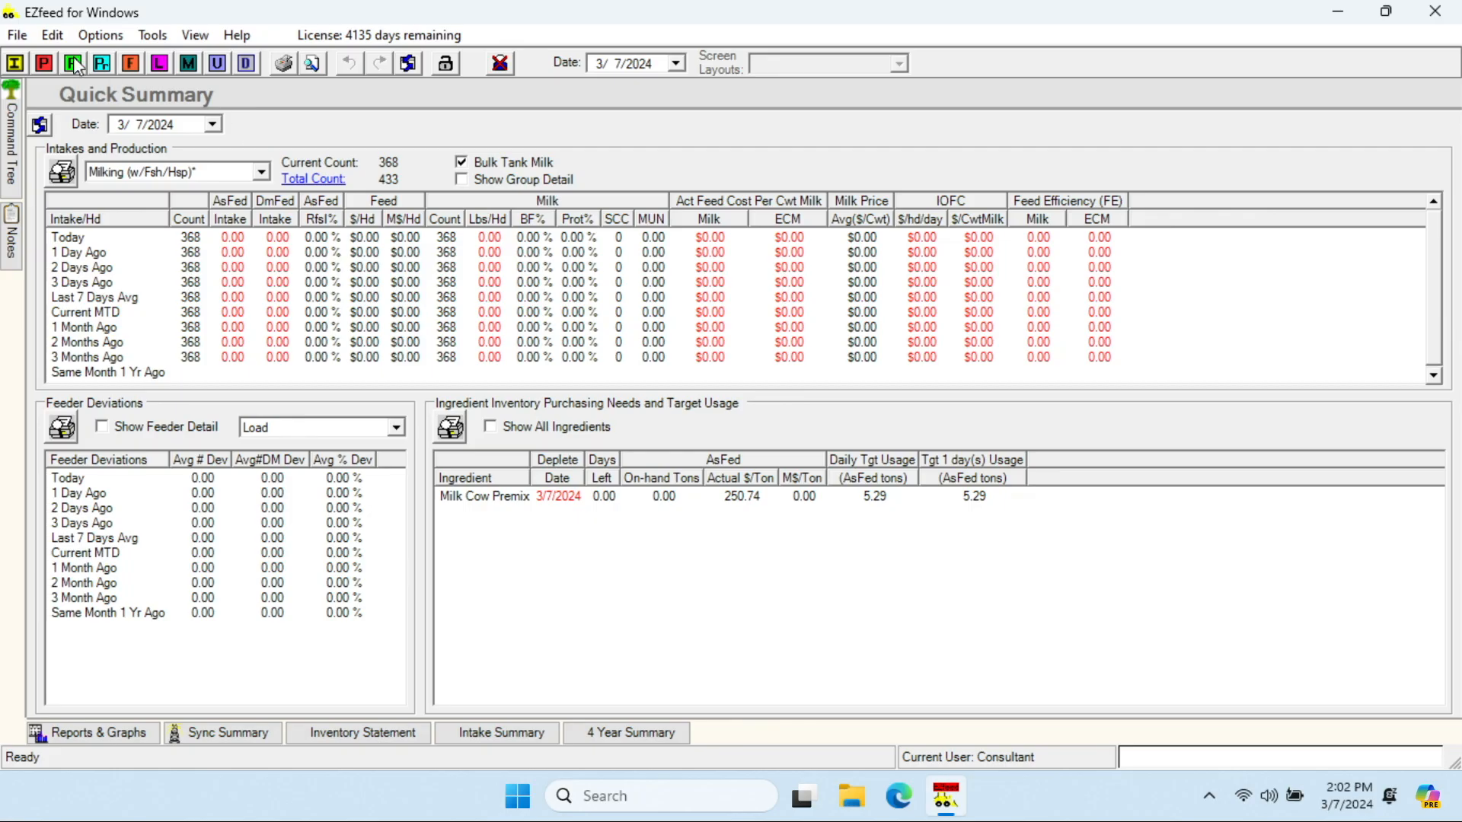
- Set the dry matter cost of Corn Cracked to $300.12 per ton in the ingredient setup
click(14, 63)
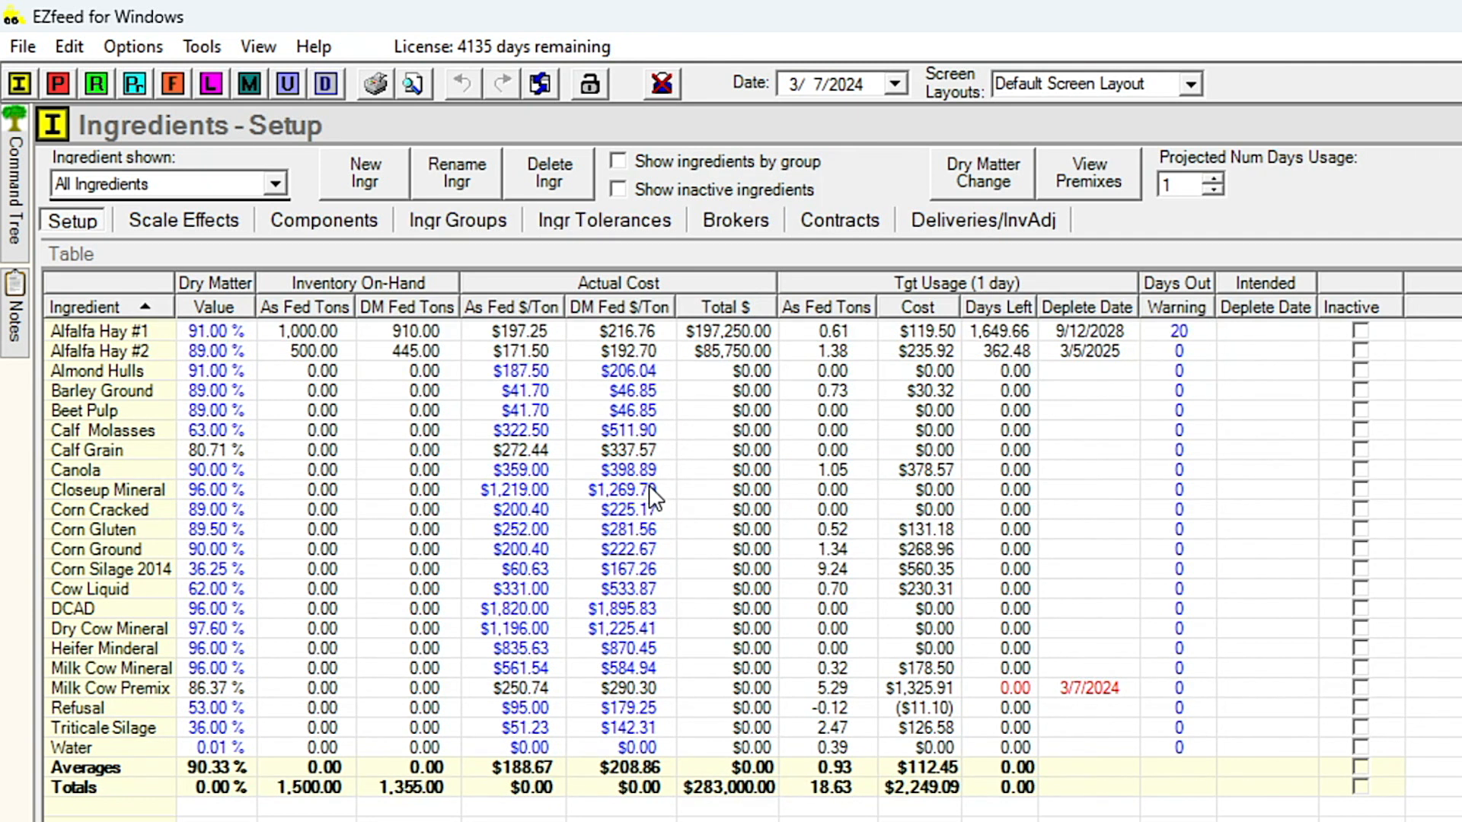
click(653, 511)
click(626, 510)
double_click(626, 510)
text(300.12)
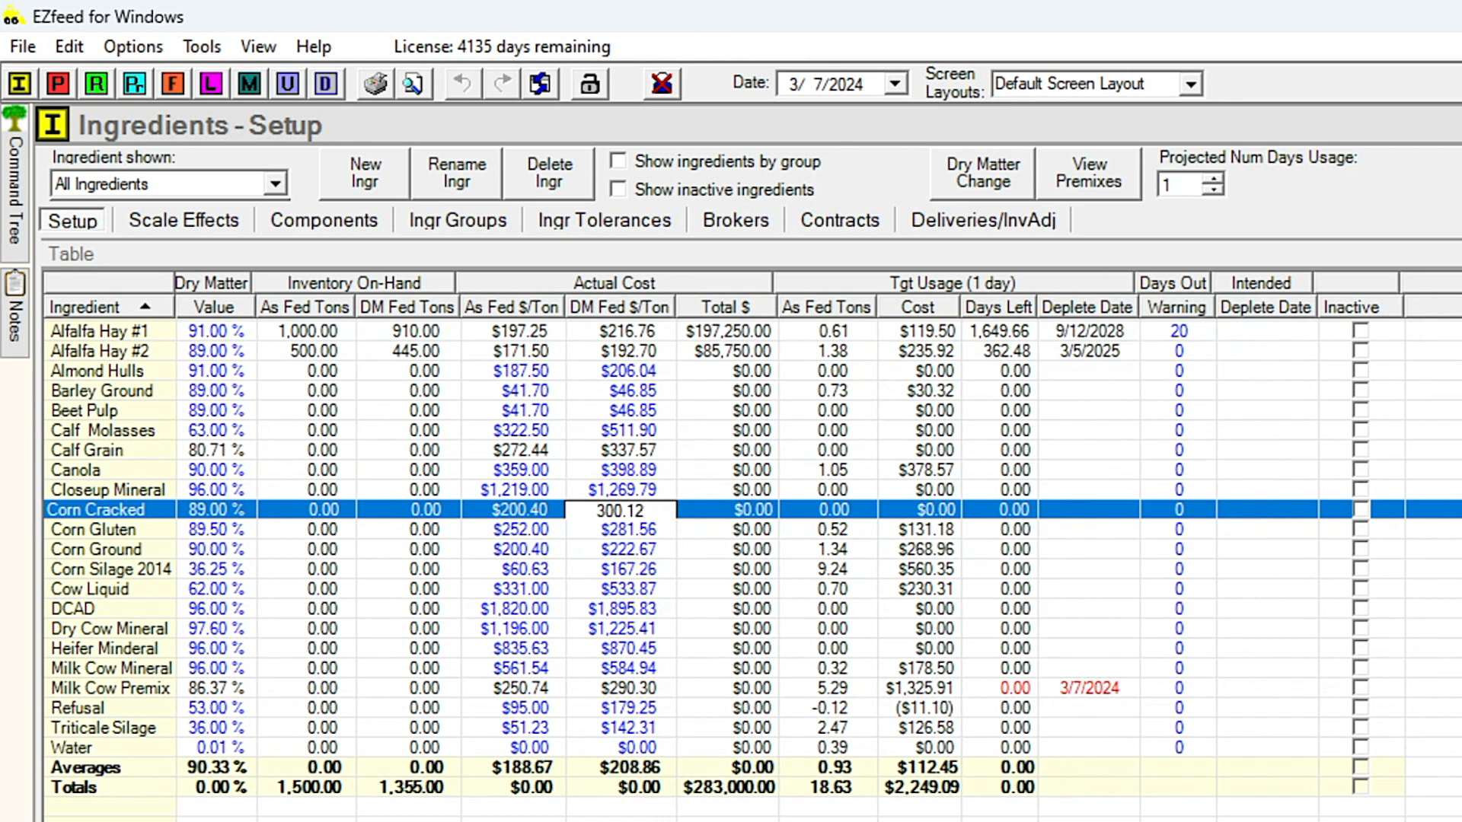
key(Return)
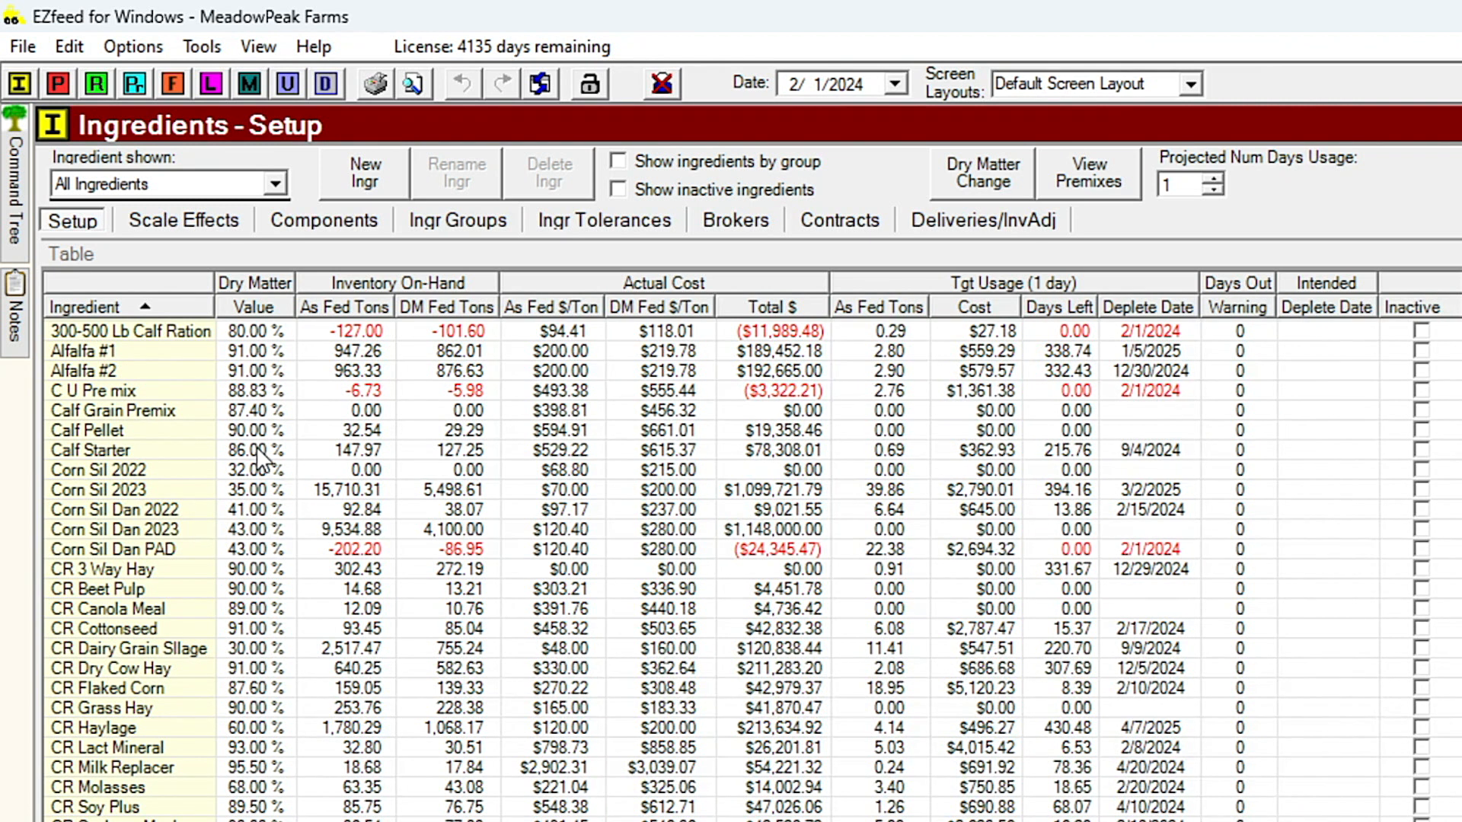
- Open the ingredient deliveries and inventory adjustments and start a new entry
click(194, 415)
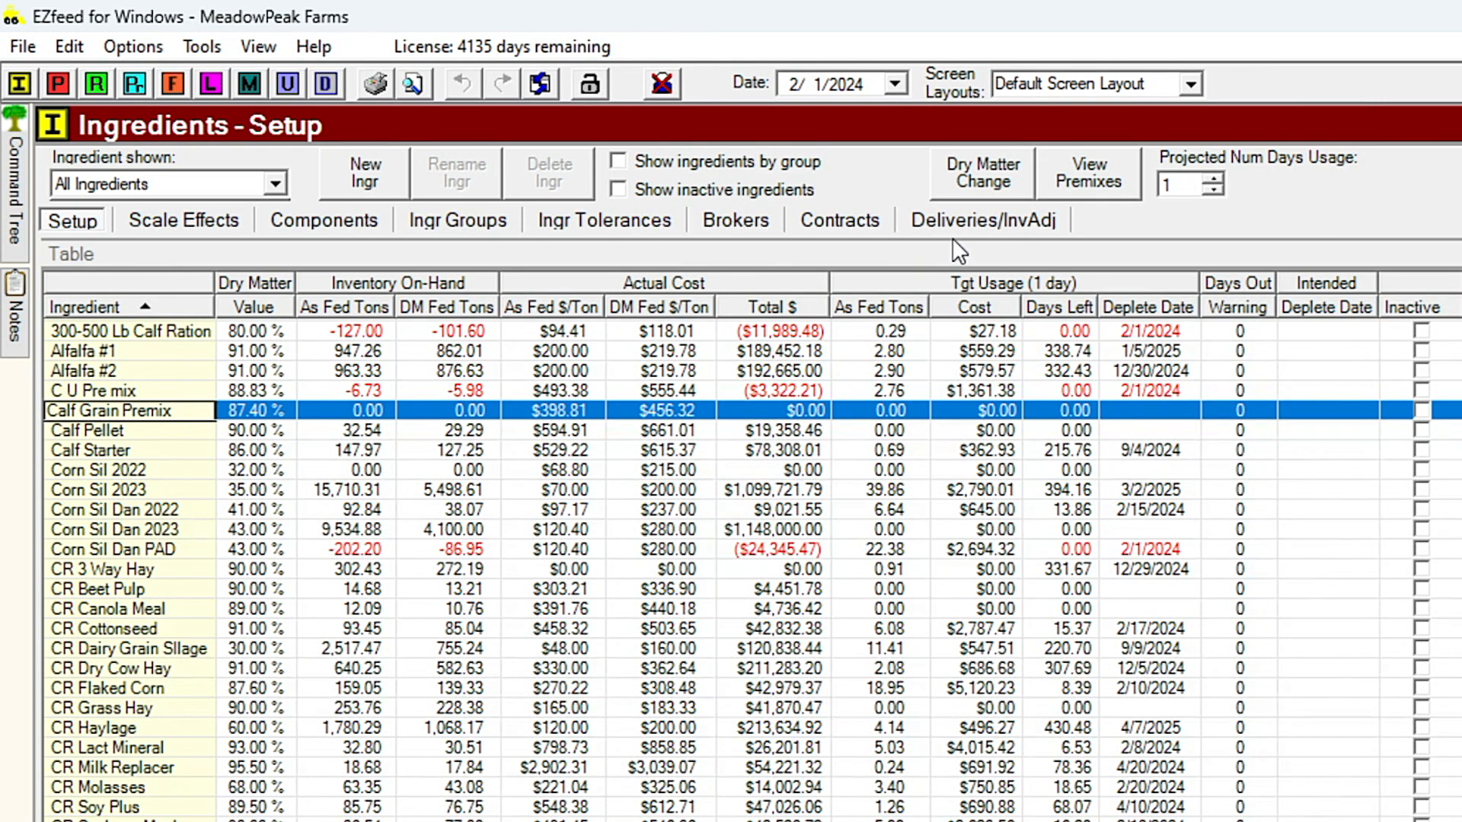
click(941, 219)
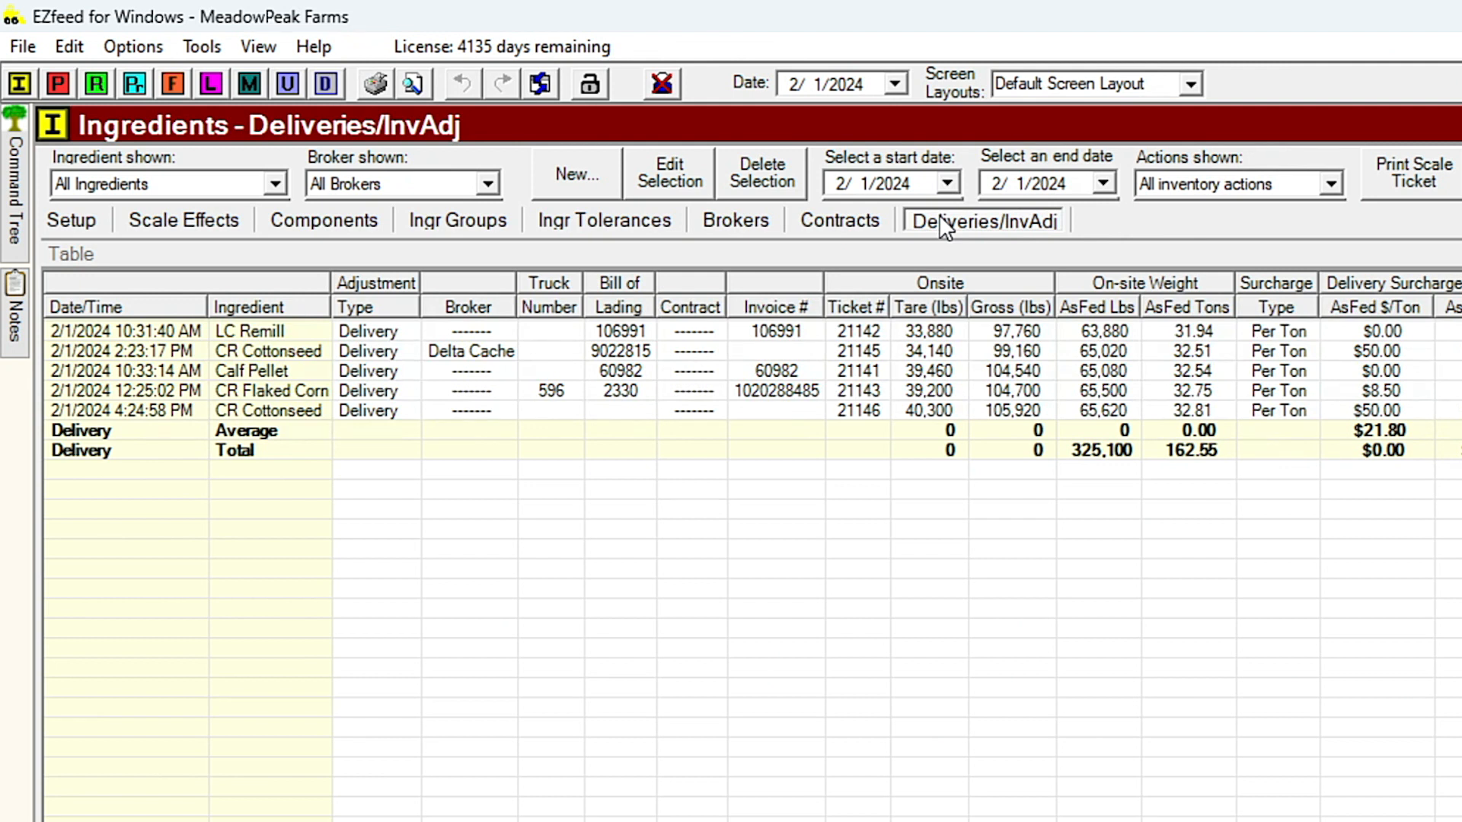
click(599, 171)
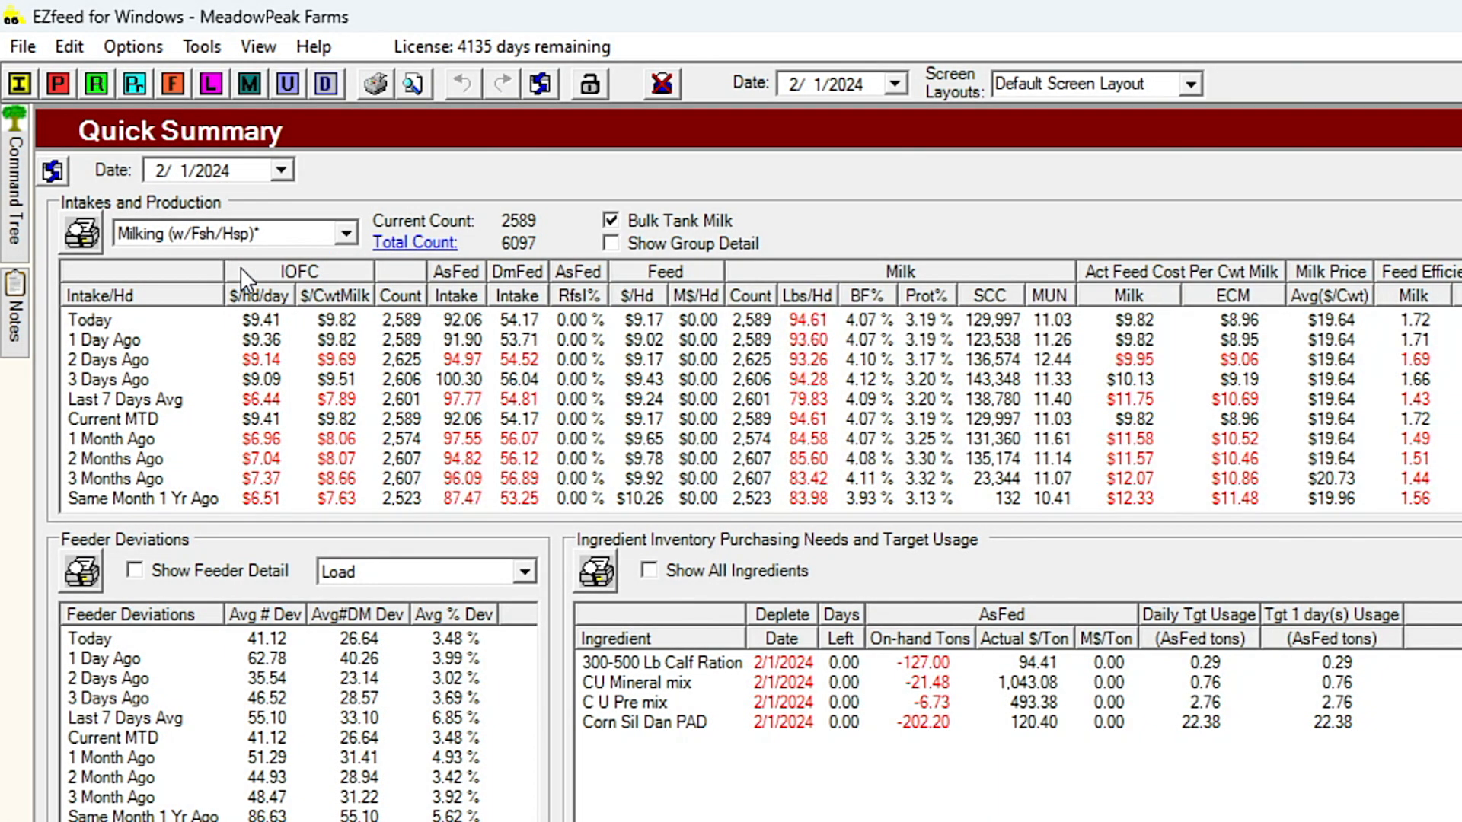
- Review the 1 Day Ago, 3 Days Ago and 3 Months Ago intake and production rows, and inspect the red 2 Days Ago IOFC per head value
click(169, 340)
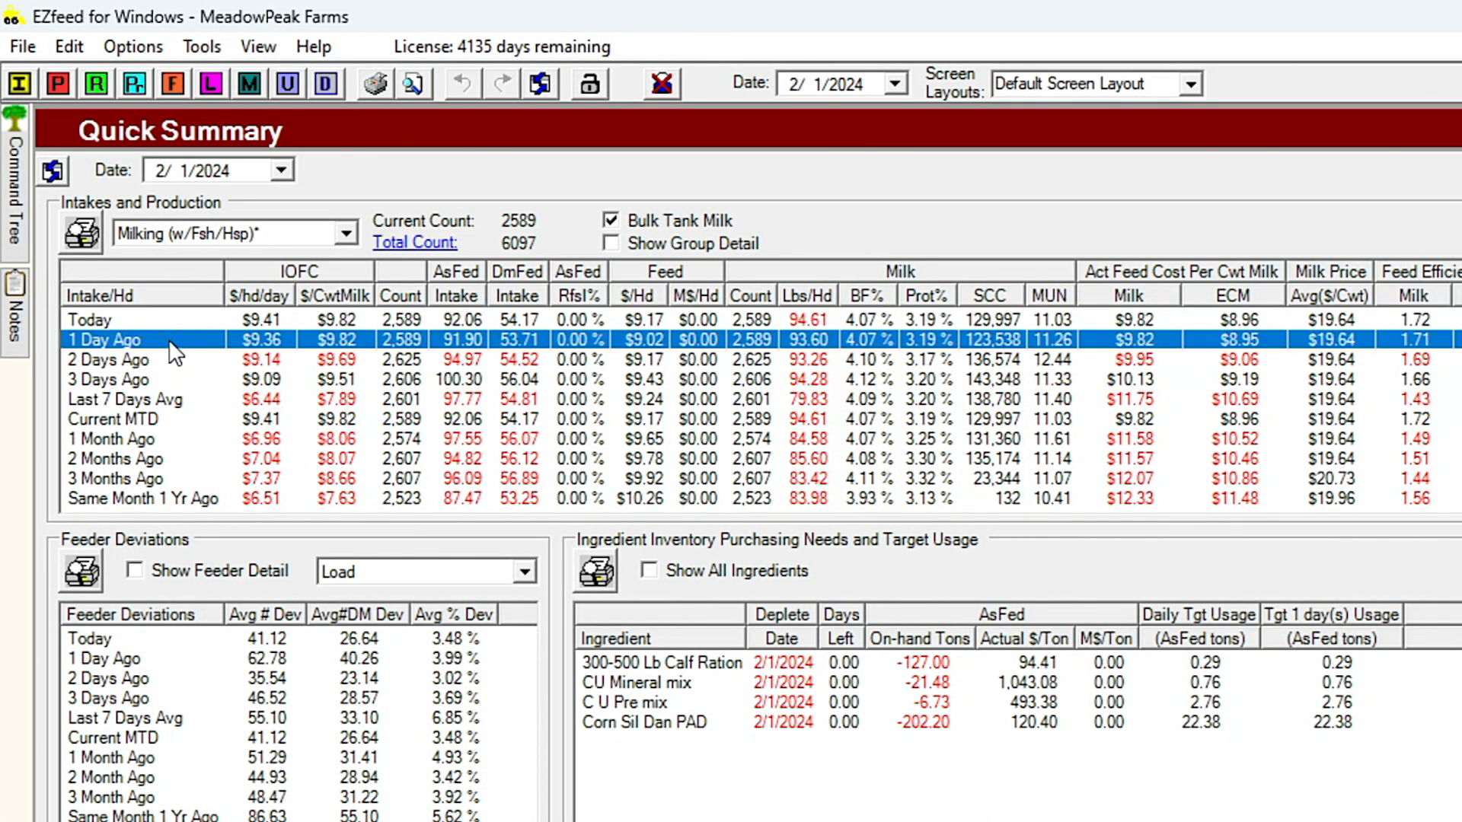
click(165, 380)
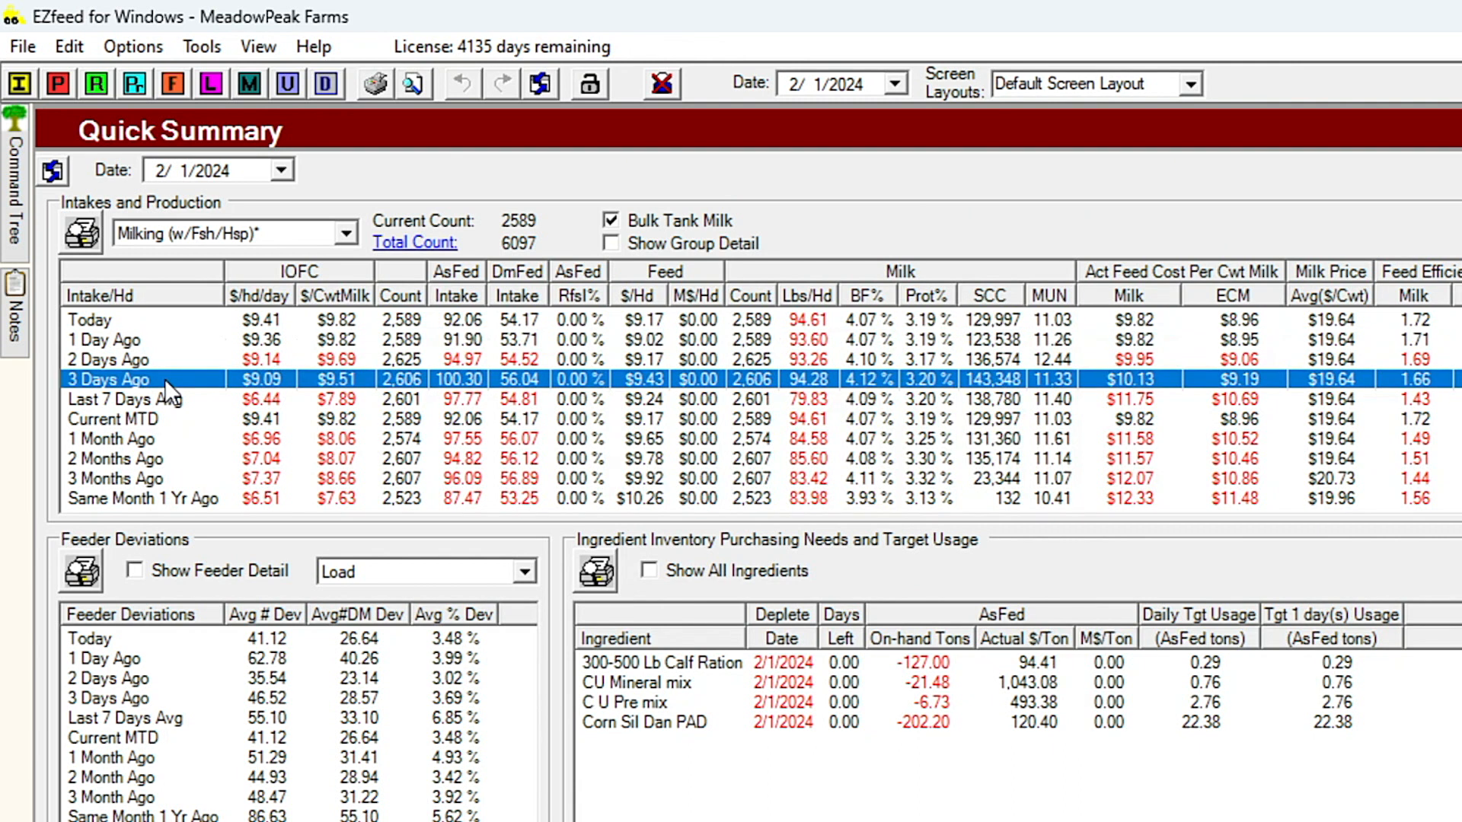
click(172, 478)
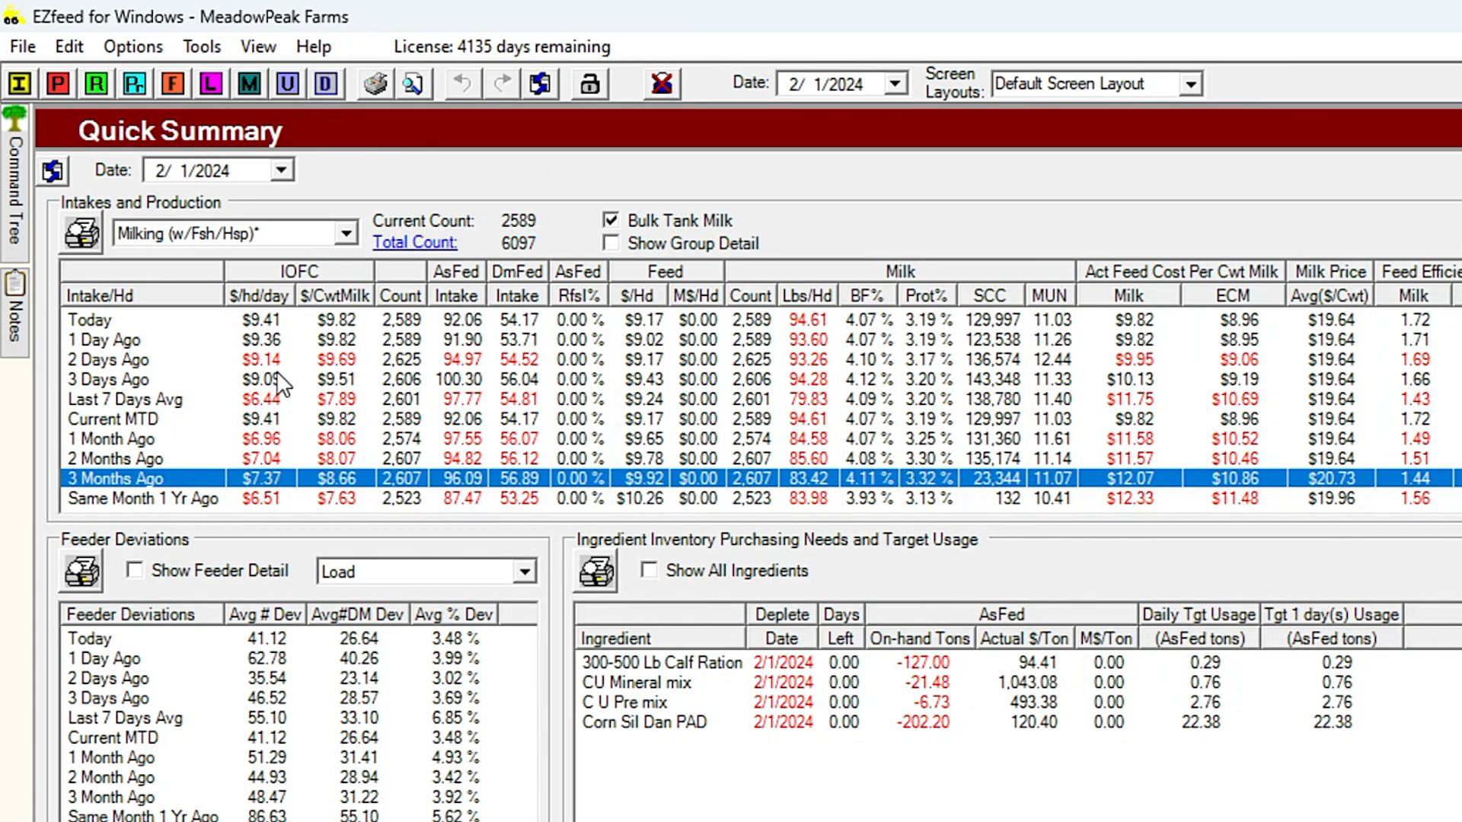
mouse_move(280, 375)
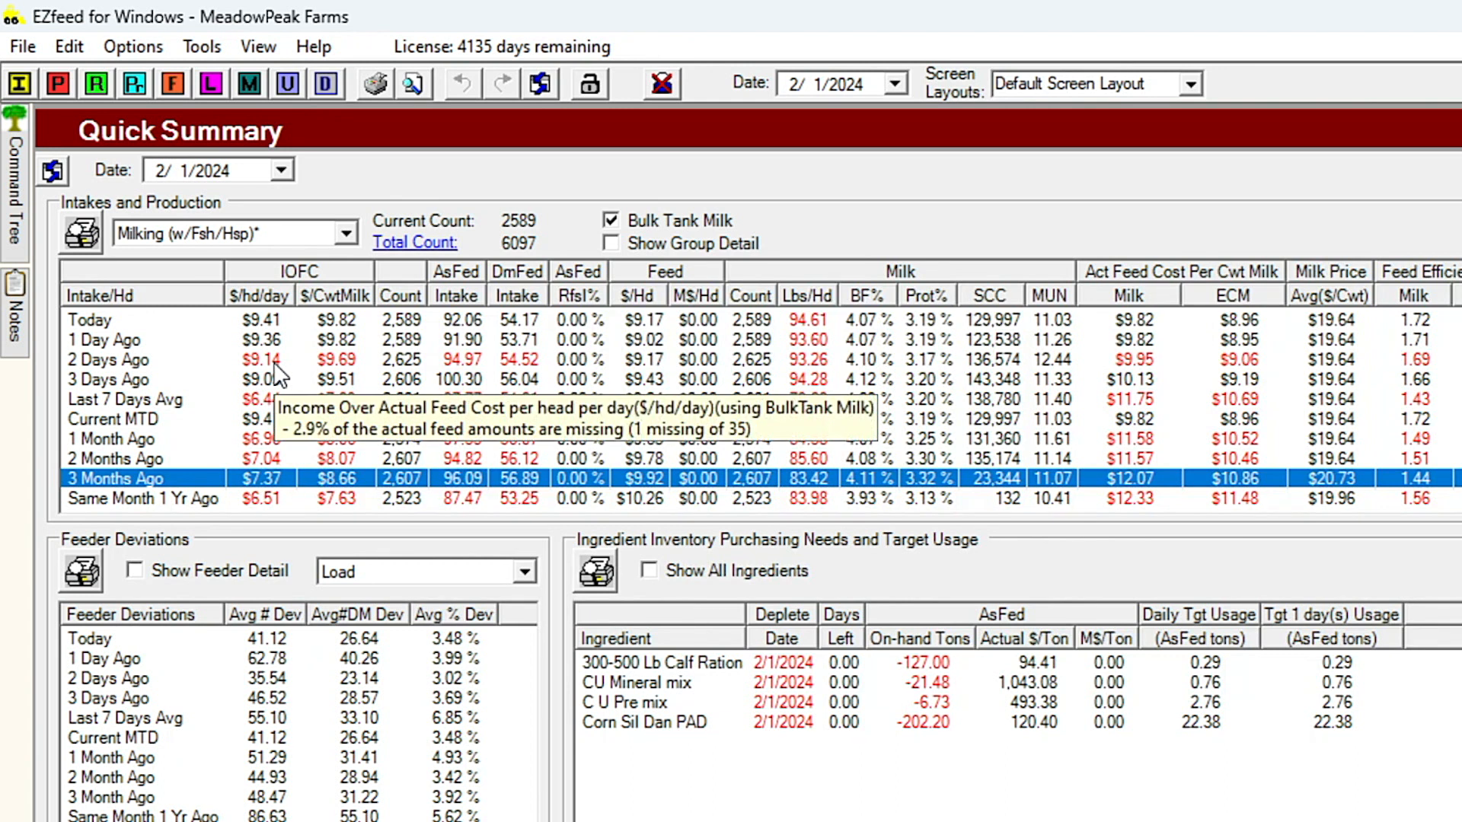